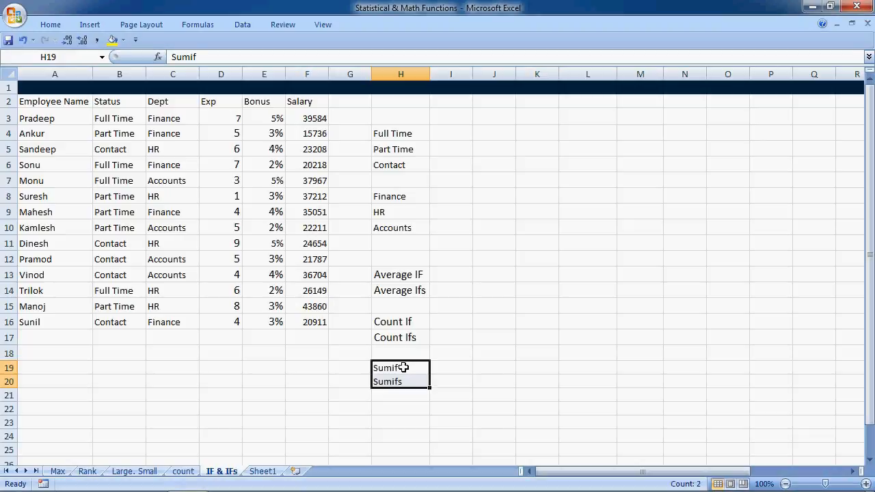
click(403, 367)
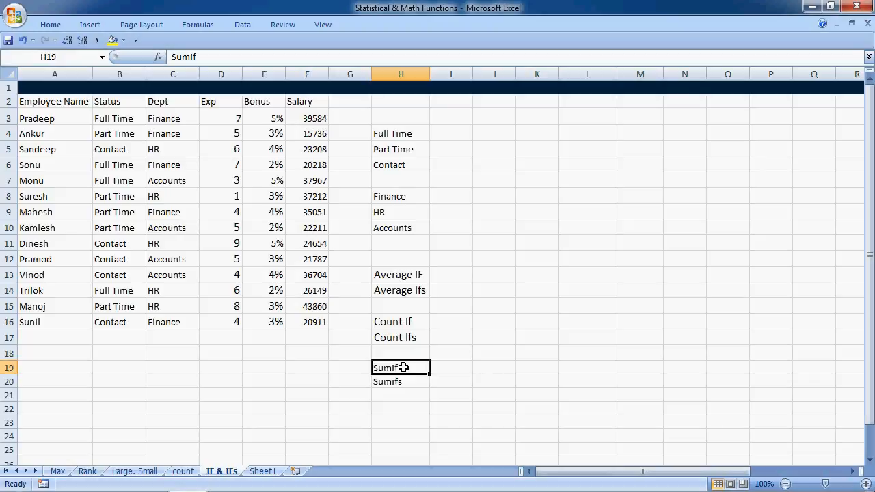
drag(455, 134, 455, 158)
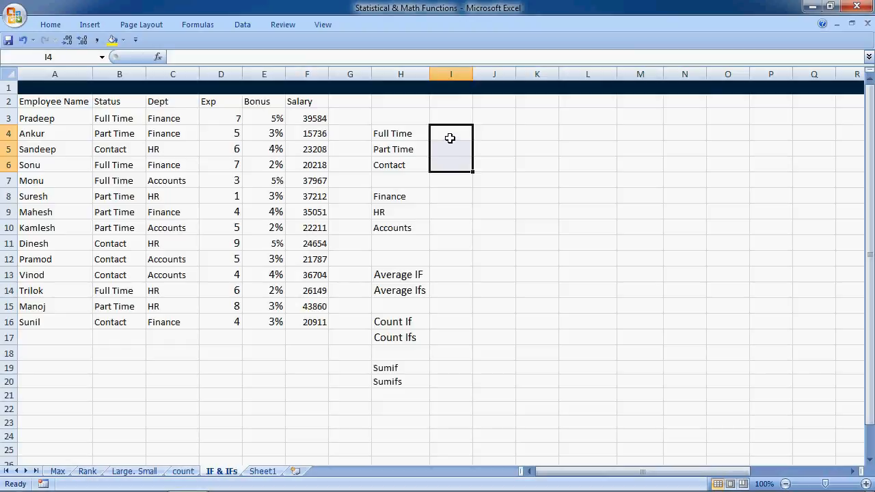
click(395, 137)
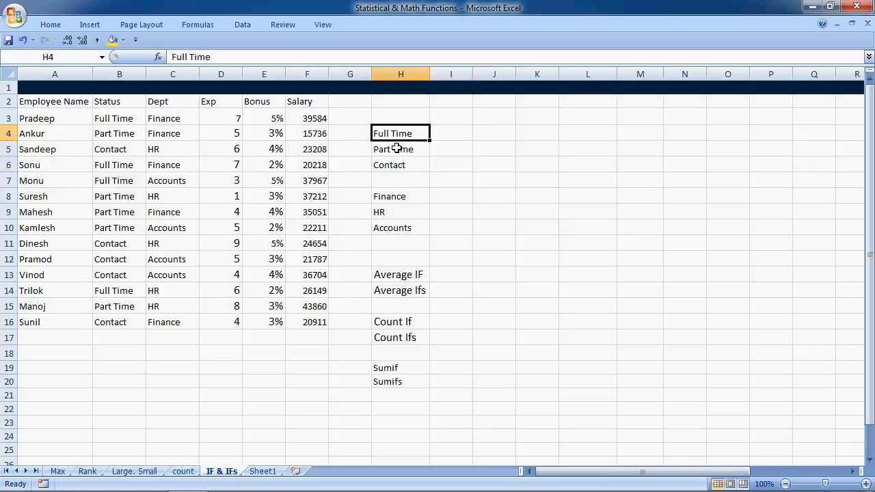
click(396, 150)
click(398, 164)
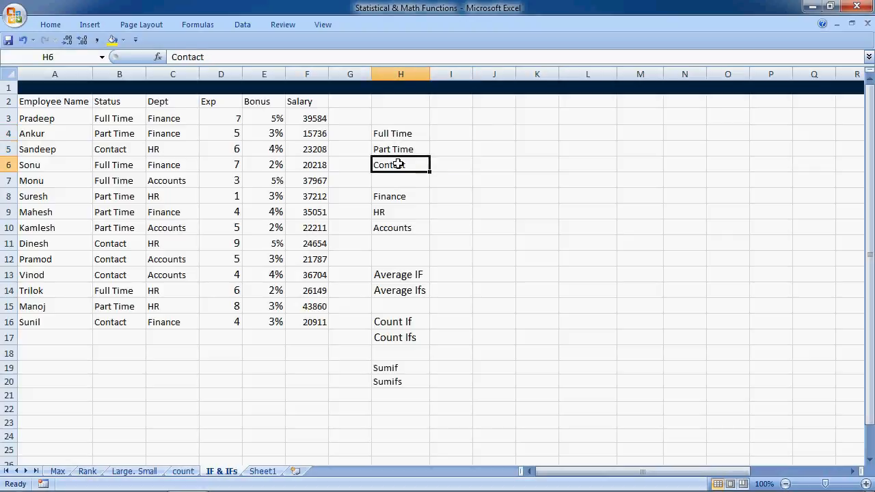
Write a SUMIF formula in I4 with range B2:F16, criteria H4 and sum range F2:F16
click(453, 135)
text(=)
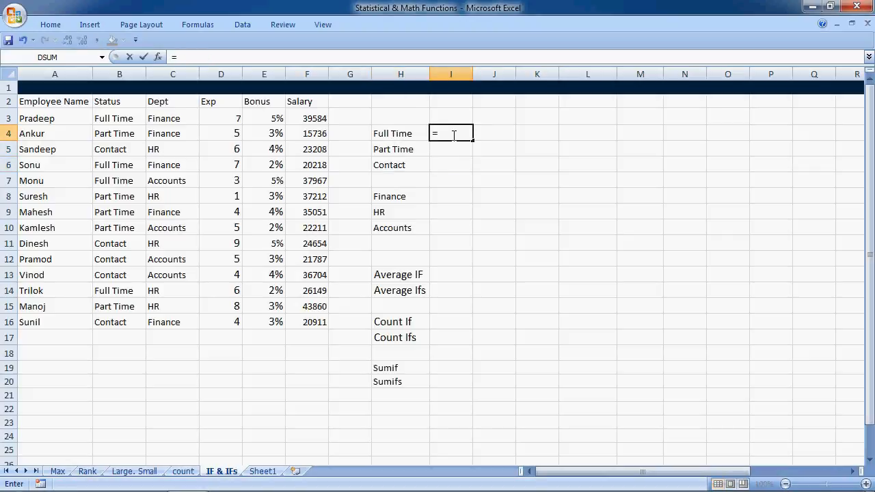
text(sumif()
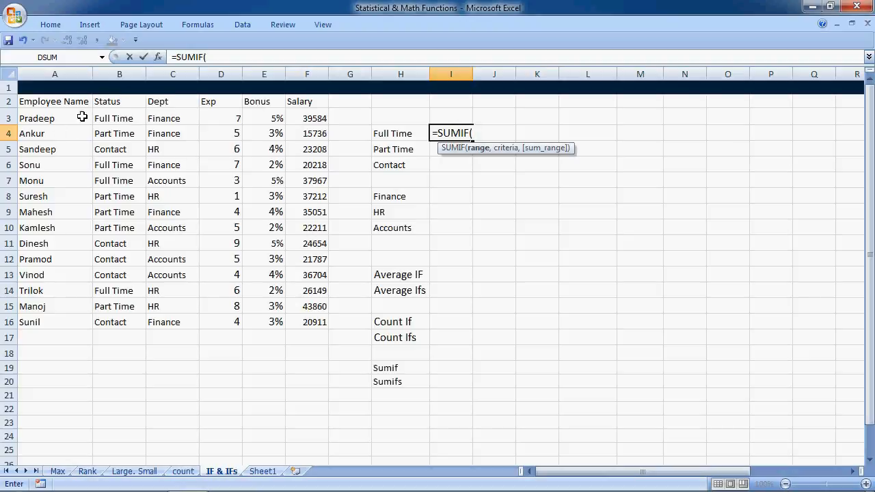
drag(120, 102, 116, 339)
drag(117, 99, 291, 323)
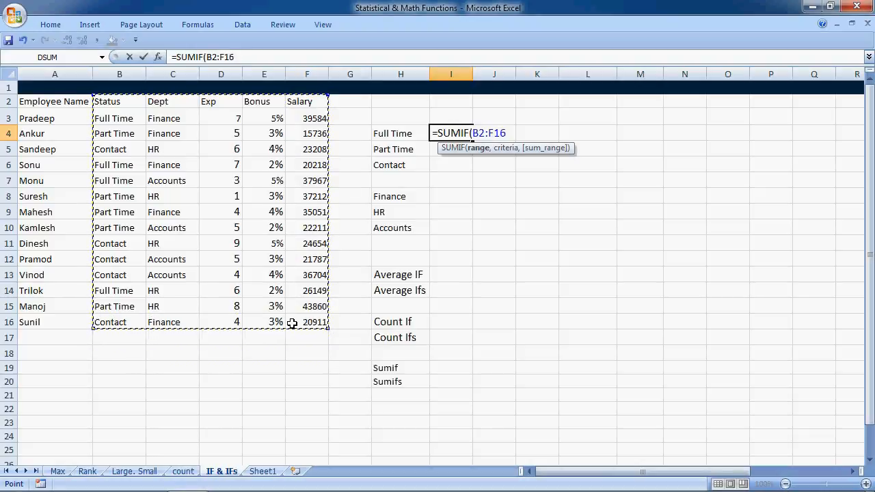
text(,)
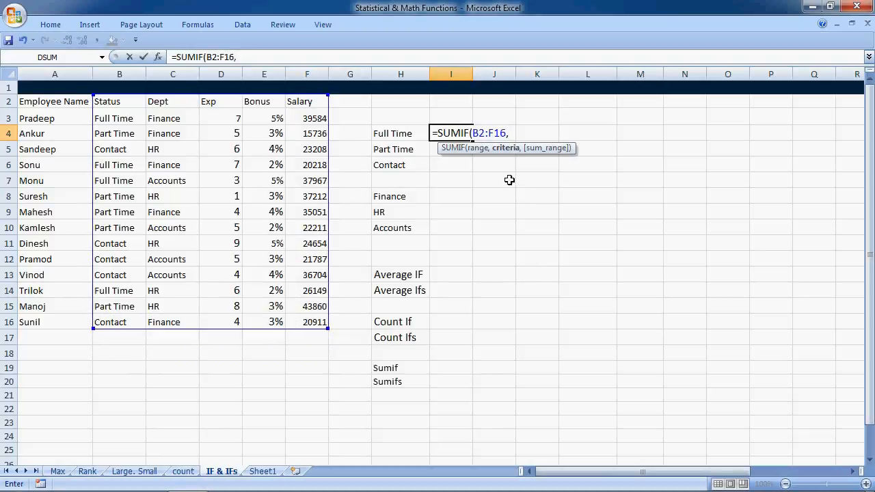
click(394, 132)
text(,)
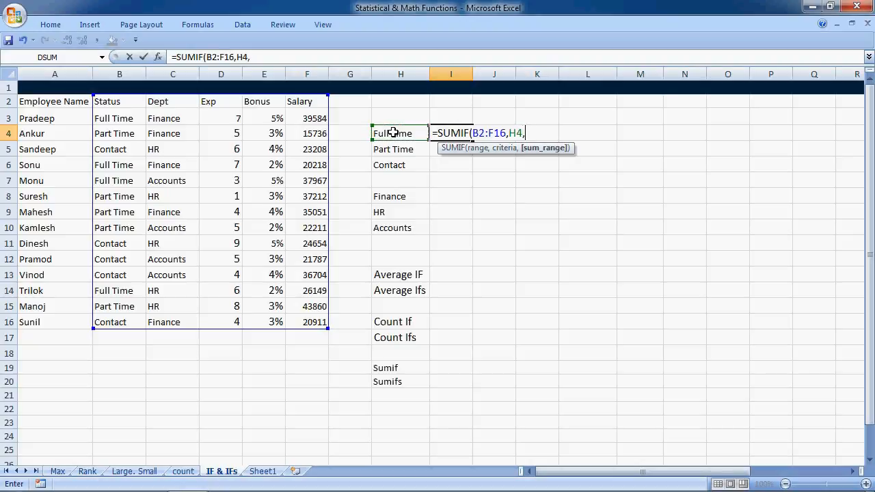
drag(307, 102, 312, 331)
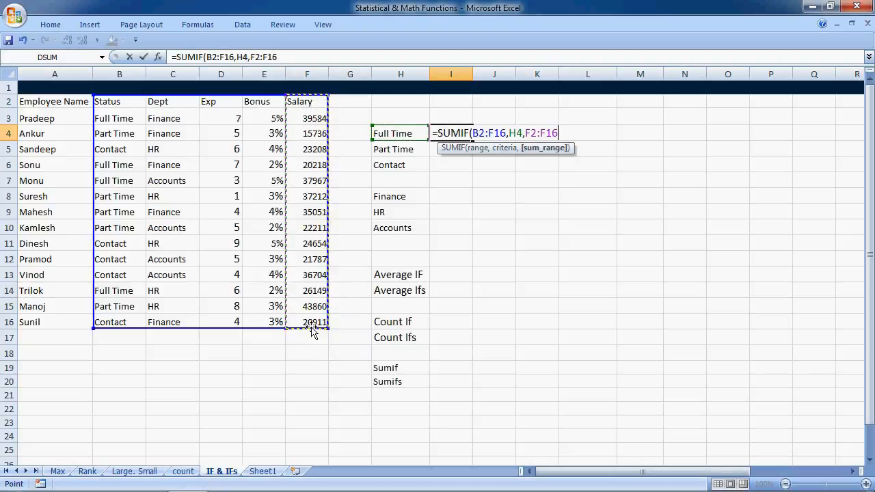
text())
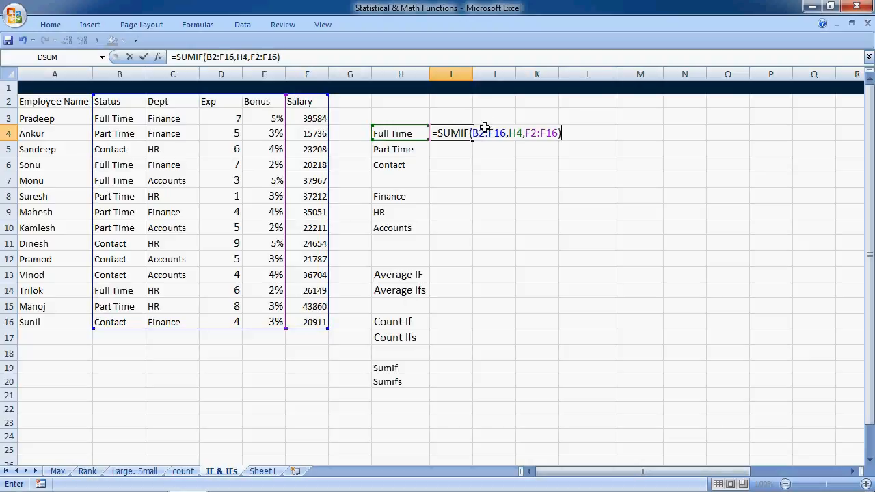
Make the criteria range of the I4 SUMIF formula absolute as $B$2:$F$16
click(484, 130)
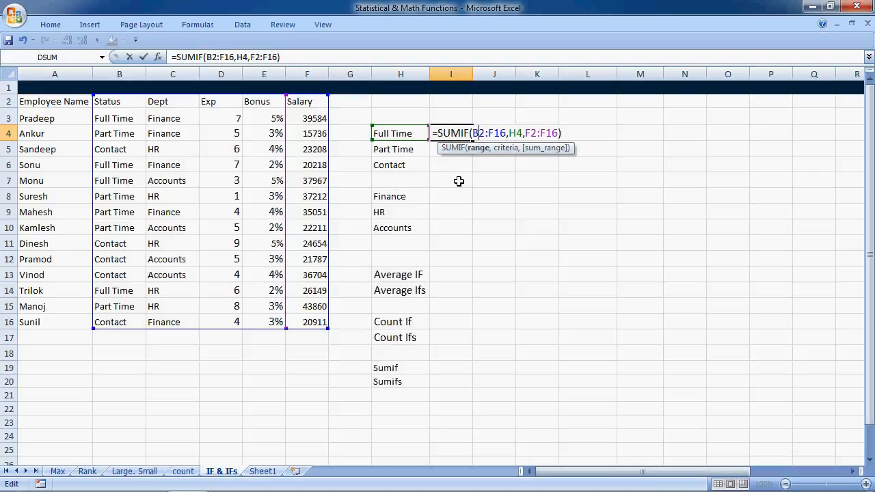
key(shift+Right)
key(shift+Right)
key(shift+Right)
key(shift+Right)
key(F4)
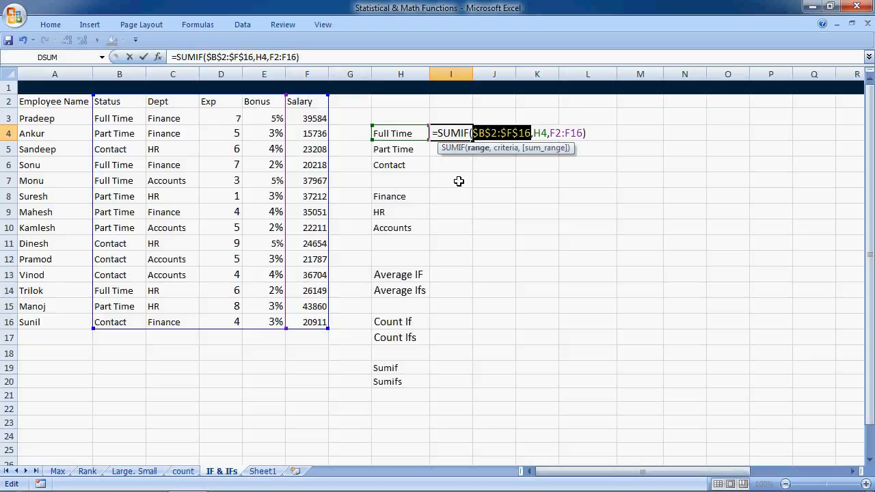
Make the sum range of the I4 formula absolute as $F$2:$F$16 and commit the formula
key(Right)
key(Right)
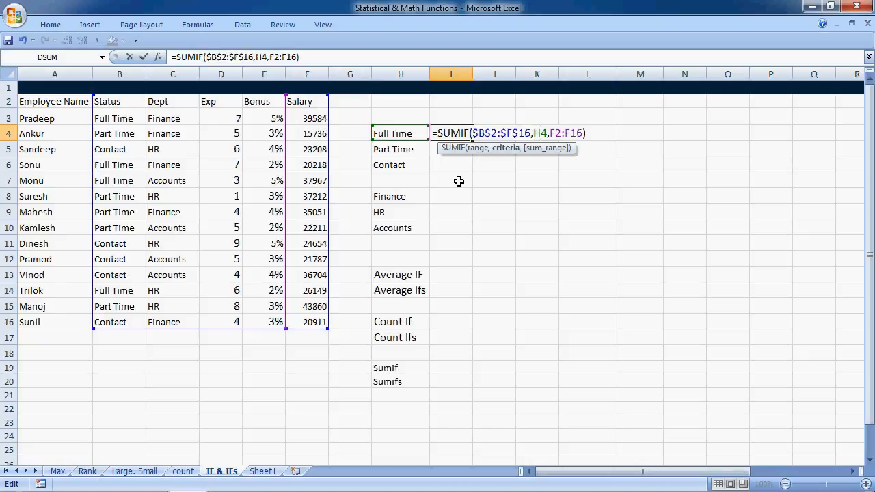
key(Right)
key(Right)
key(Right)
key(shift+Right)
key(shift+Right)
key(shift+Right)
key(shift+Right)
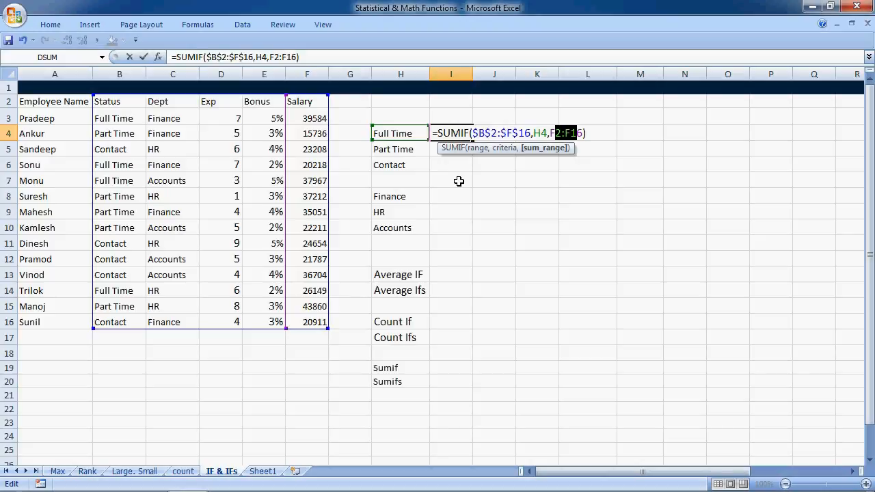
key(F4)
key(Return)
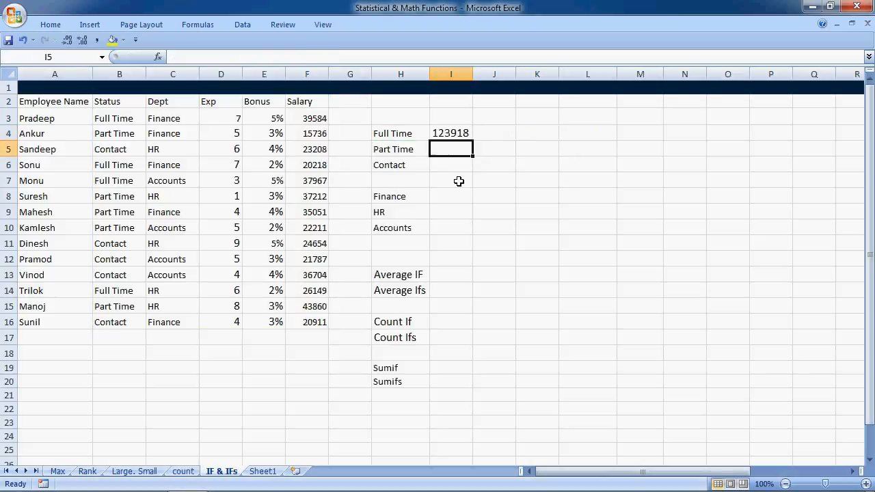
Copy the SUMIF formula from I4 into I5:I6 for Part Time and Contact
key(Up)
key(ctrl+c)
key(Down)
key(shift+Down)
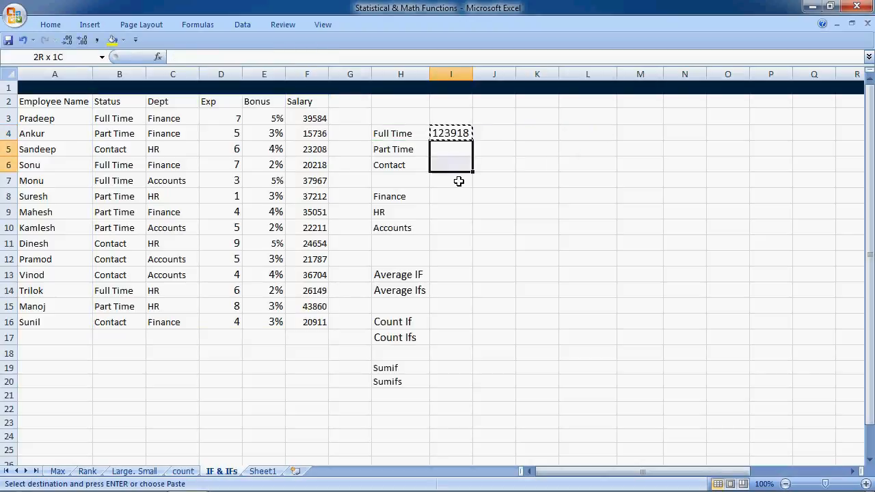
key(Return)
Review the SUMIF formulas in I4:I6 for the three status totals
key(Up)
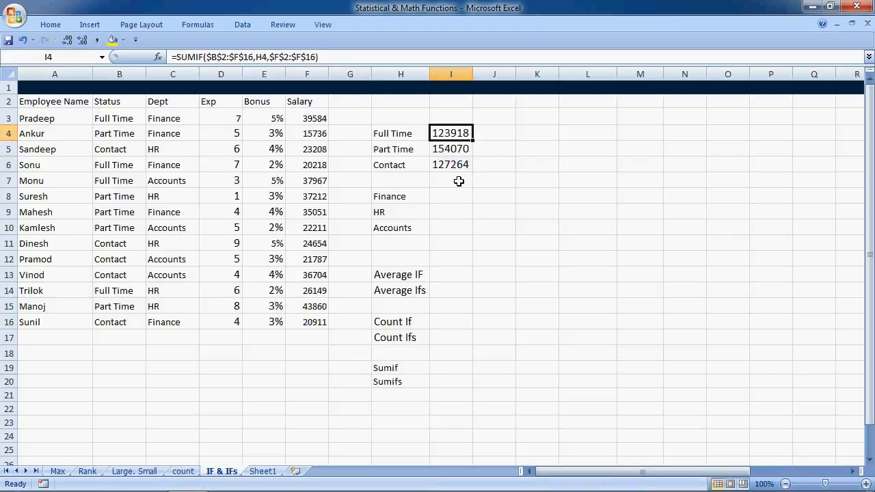
key(shift+Down)
key(shift+Down)
key(shift+Up)
key(shift+Up)
key(Down)
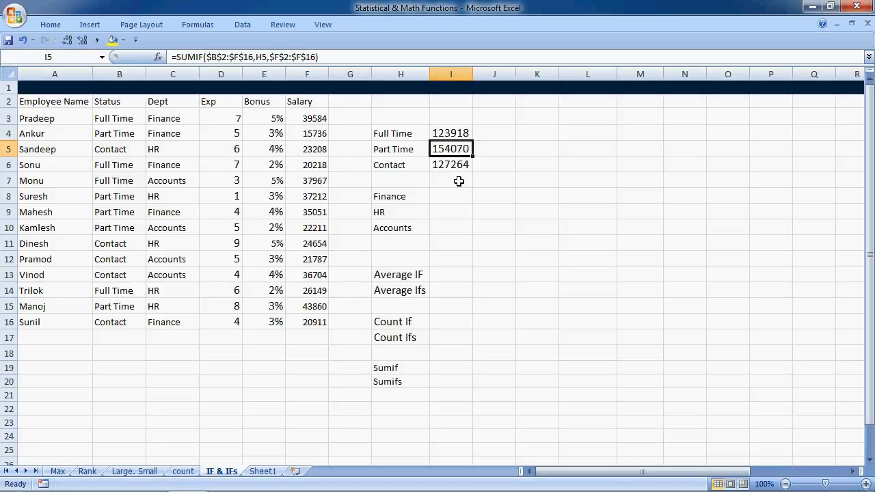
key(Down)
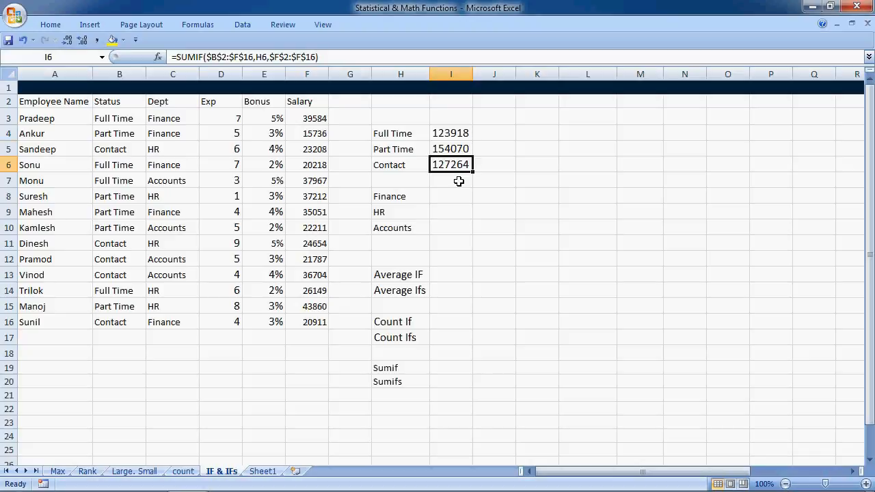
Enter =SUMIF(B2:B16,H4,F2:F16) in J4 to total Full Time salaries using only the Status column as range
key(Up)
key(Up)
key(Right)
text(=sumi)
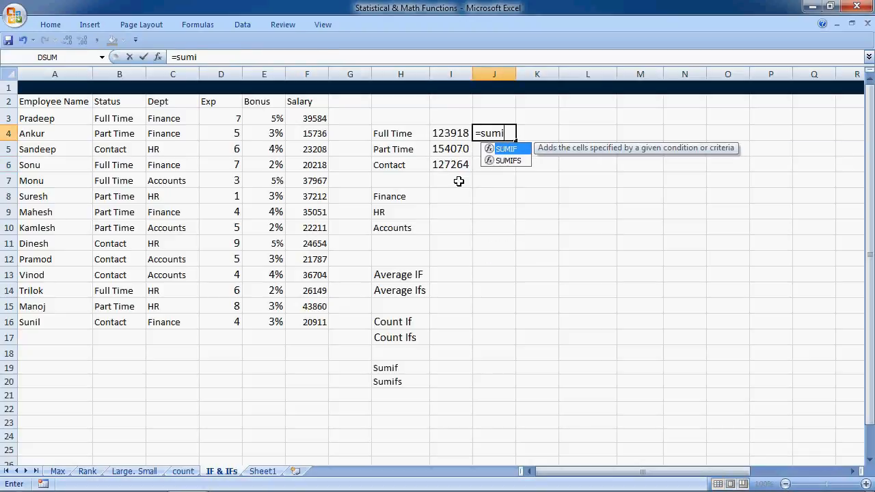
key(Tab)
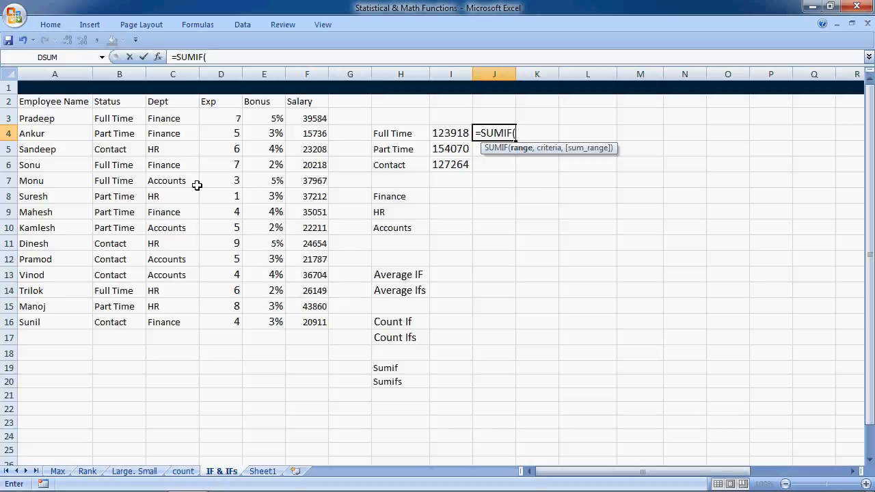
click(118, 101)
key(ctrl+shift+Right)
key(ctrl+shift+Down)
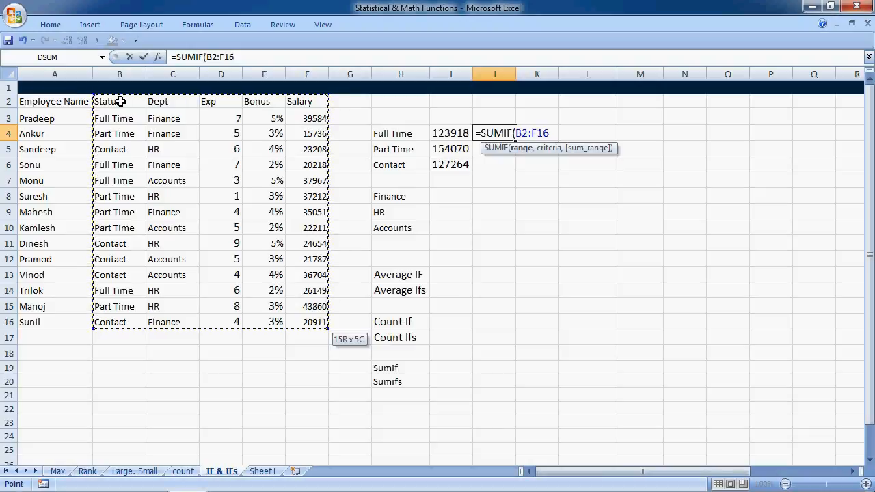
drag(119, 101, 119, 324)
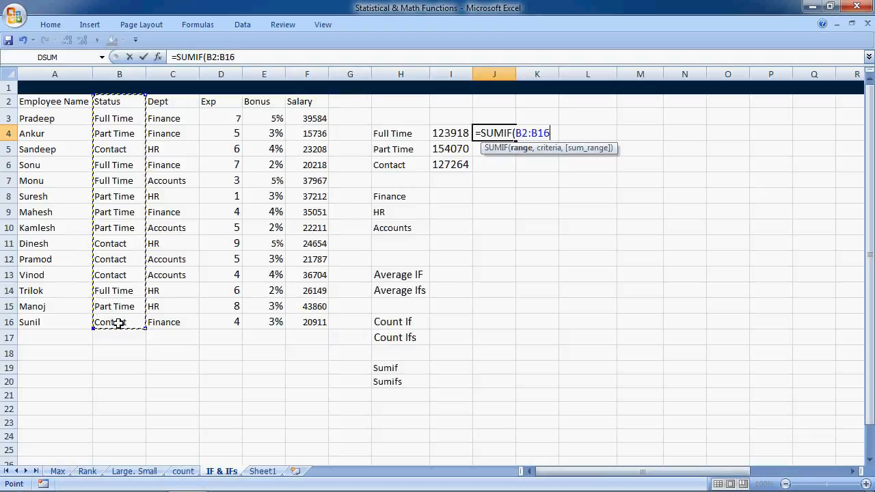
text(,)
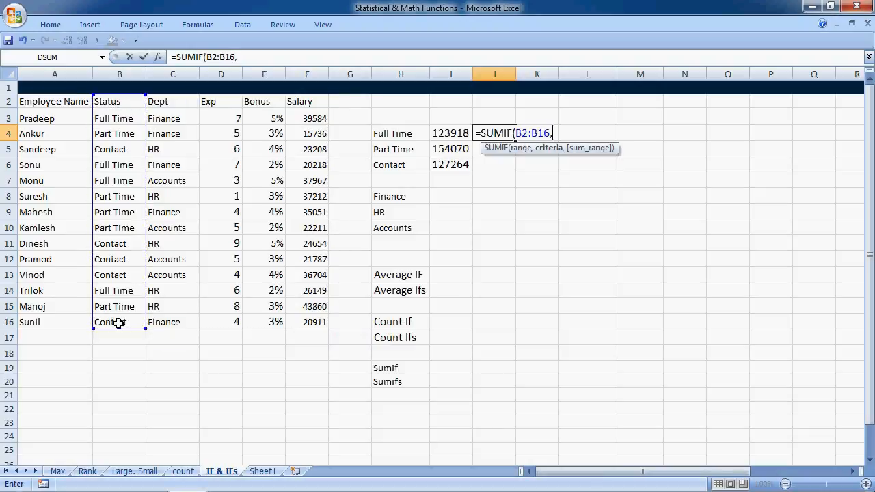
click(381, 132)
text(,)
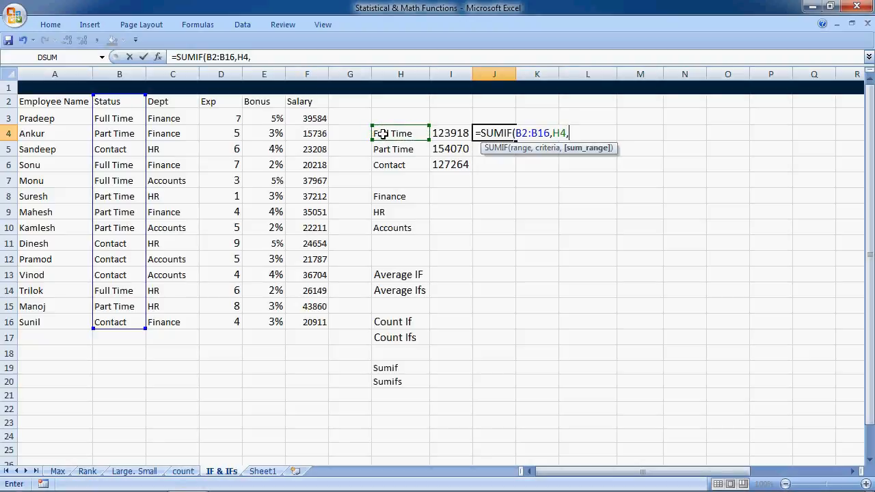
drag(308, 102, 311, 315)
text())
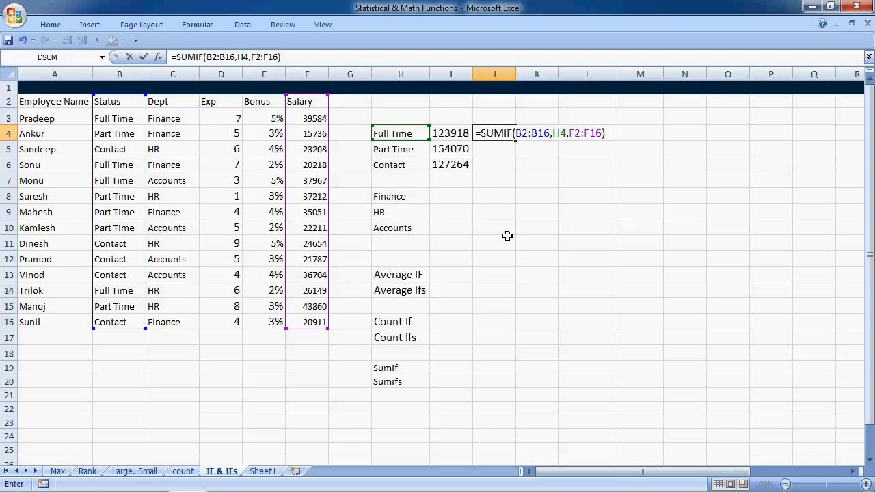
key(Return)
Edit the J4 formula so its criteria range is absolute as $B$2:$B$16
key(Up)
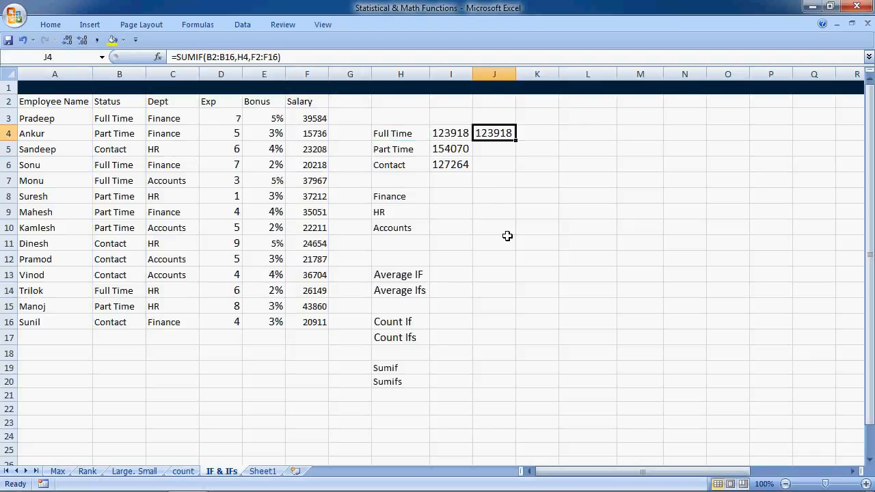
key(F2)
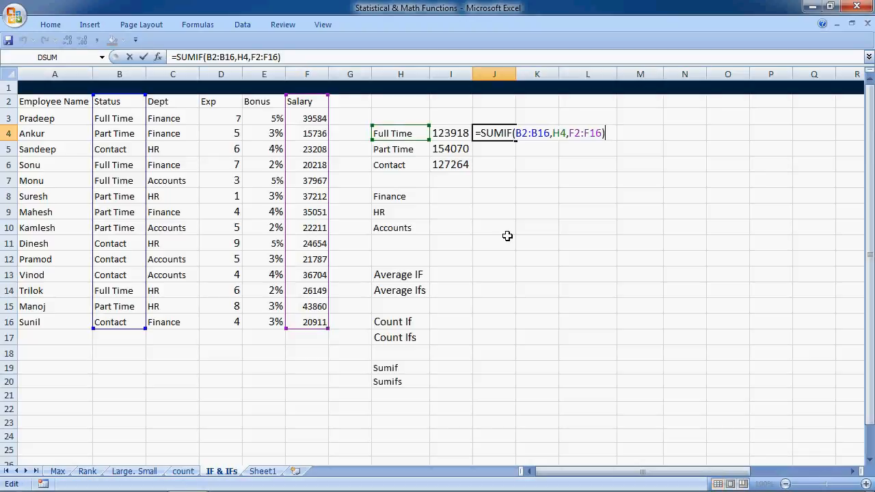
key(Left)
key(Left)
key(Left)
key(Left)
key(Left)
key(Left)
key(Left)
key(Left)
key(Left)
key(Left)
key(Left)
key(Left)
key(Left)
key(Left)
key(Left)
key(Left)
key(Left)
key(shift+Right)
key(shift+Right)
key(shift+Right)
key(shift+Right)
key(shift+Right)
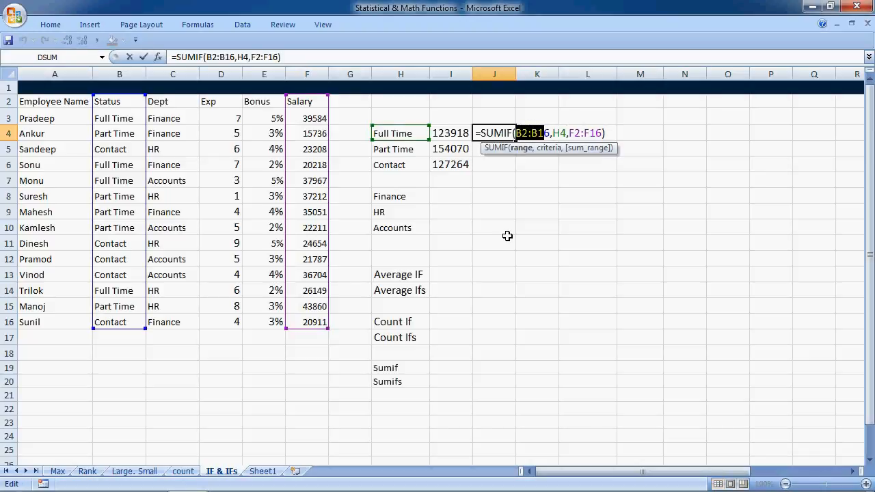
key(F4)
Make the sum range of the J4 formula absolute as $F$2:$F$16 and commit the change
key(Right)
key(Right)
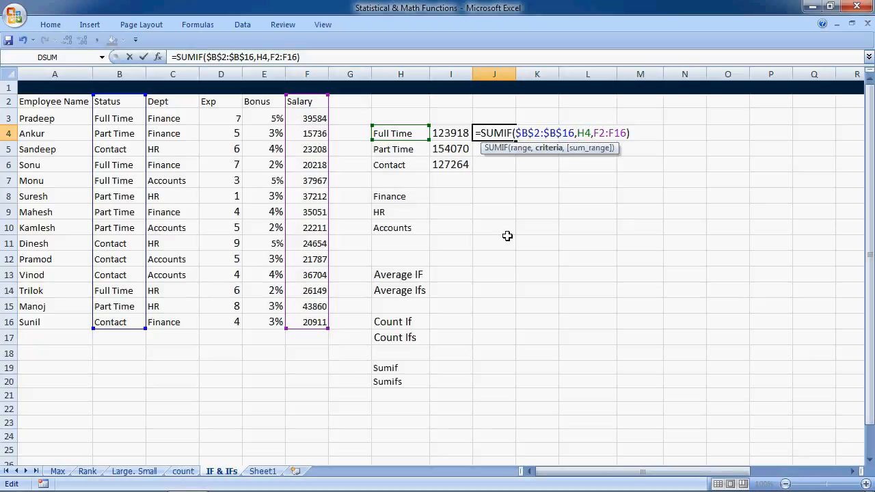
key(Right)
key(Right)
key(shift+Right)
key(shift+Right)
key(shift+Right)
key(shift+Right)
key(shift+Right)
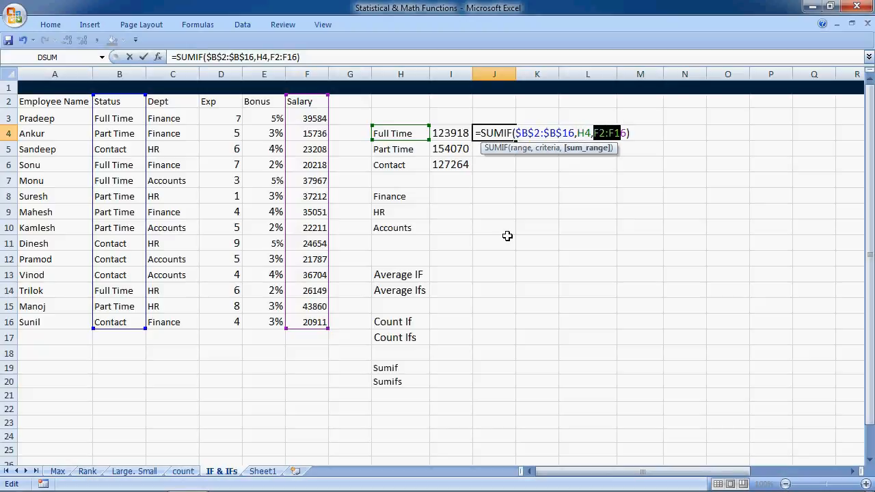
key(F4)
key(Return)
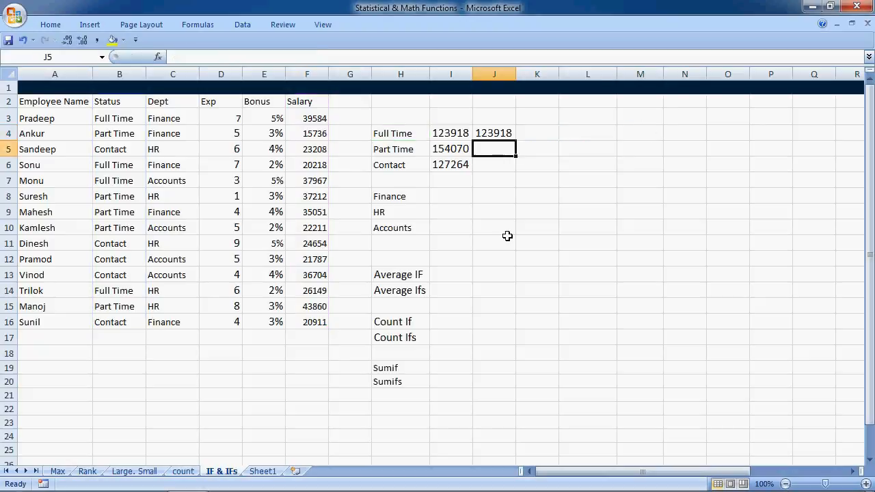
Copy the SUMIF formula from J4 into J5:J6
key(Up)
key(ctrl+c)
key(Down)
key(shift+Down)
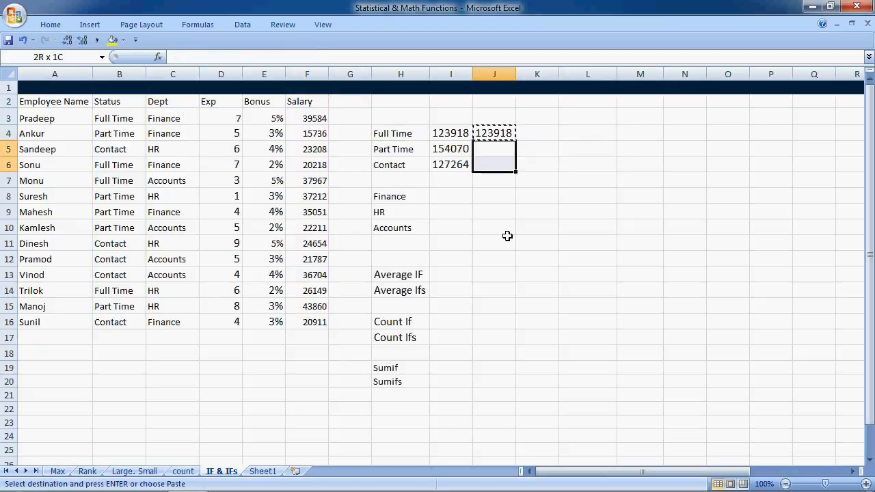
key(Return)
Start a SUMIF formula in I8 for the Finance total, with C2:F16 as its criteria range
key(Down)
key(Down)
key(Down)
key(Left)
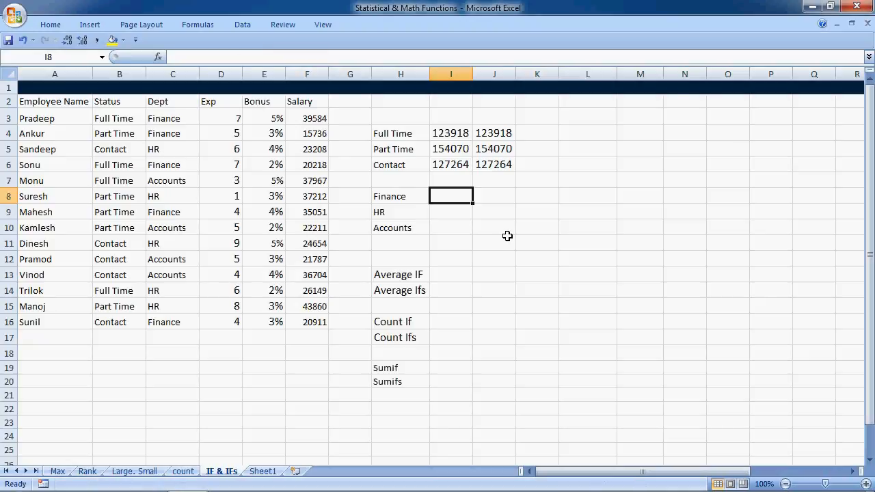
text(=sum)
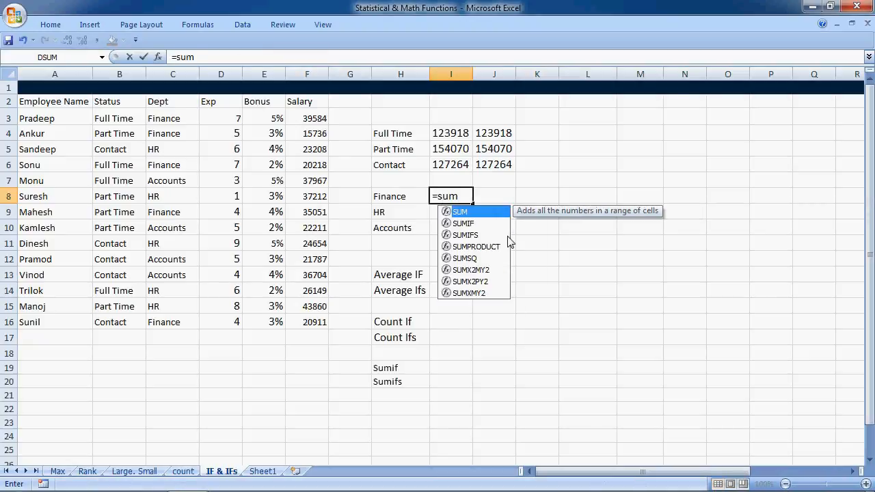
key(Down)
key(Tab)
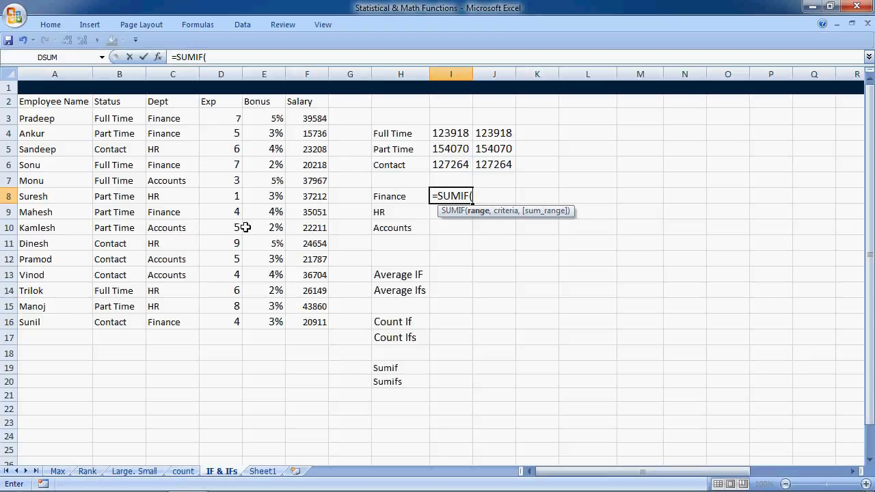
drag(171, 101, 167, 335)
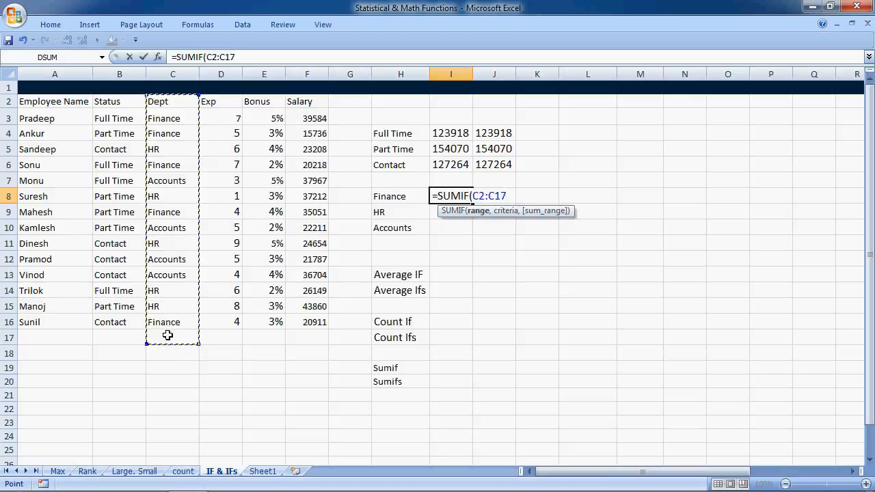
click(169, 102)
drag(169, 102, 293, 333)
text(,)
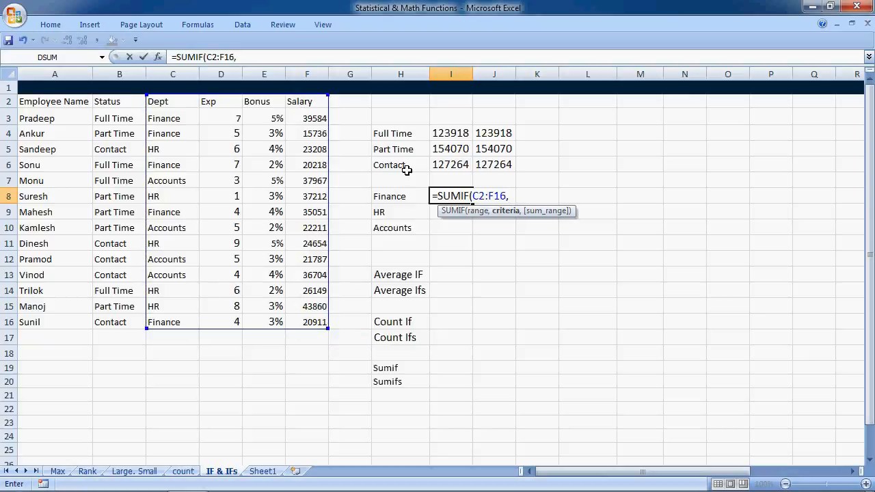
Complete the I8 SUMIF formula with H8 as the criteria and F2:F16 as the sum range
click(401, 196)
text(,)
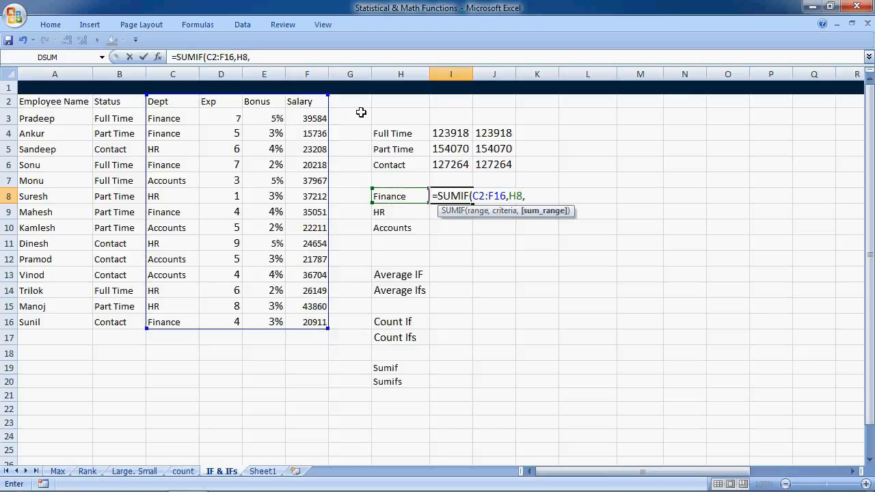
click(306, 108)
key(ctrl+shift+Down)
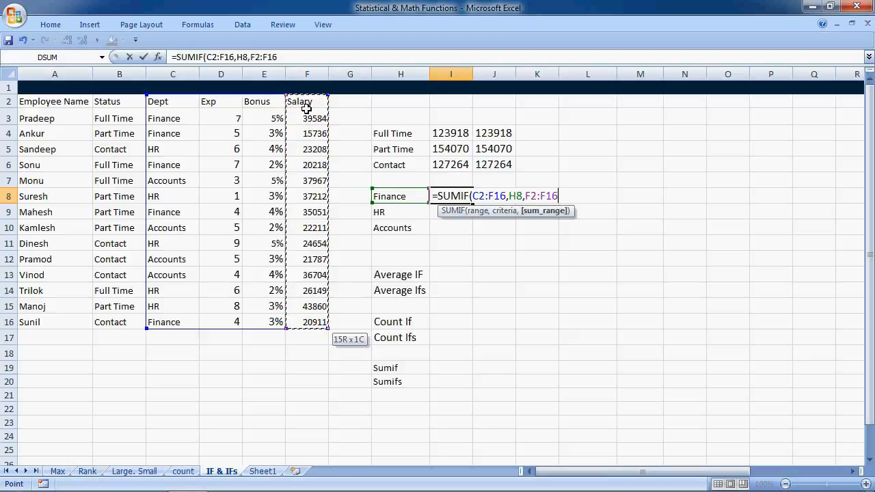
text())
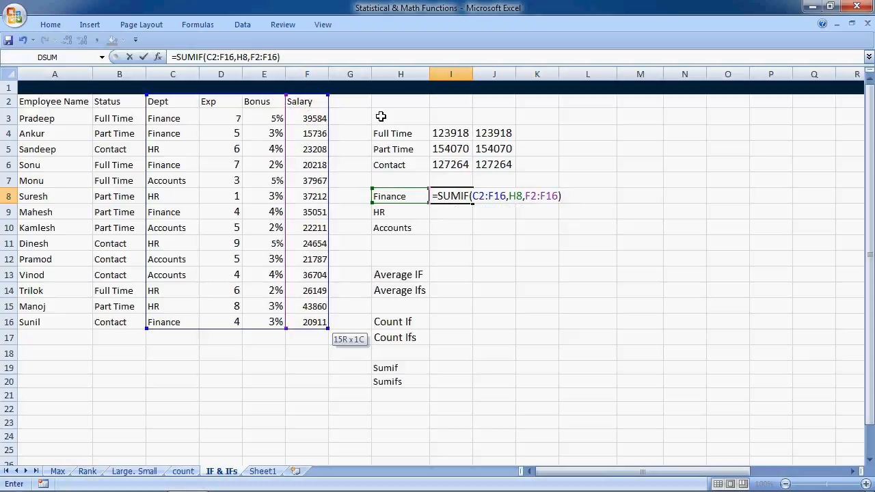
Make the criteria range of the I8 formula absolute as $C$2:$F$16
click(485, 195)
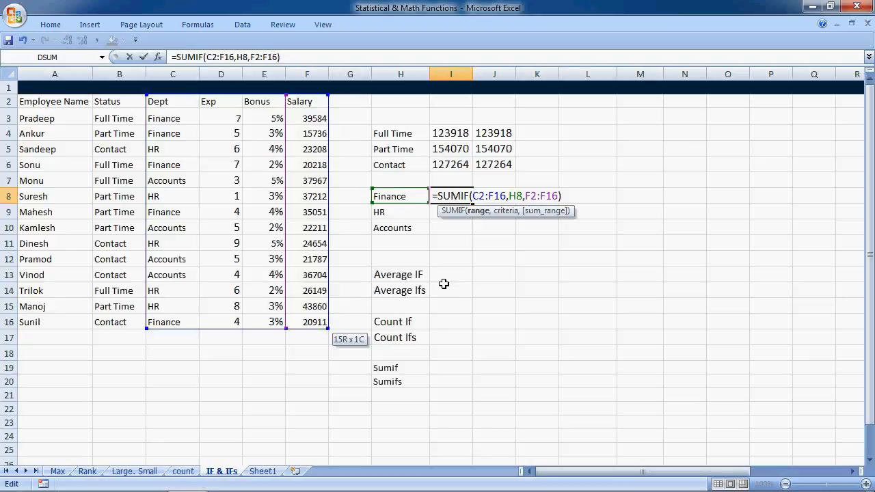
key(shift+Right)
key(shift+Right)
key(shift+Right)
key(shift+Right)
key(shift+Right)
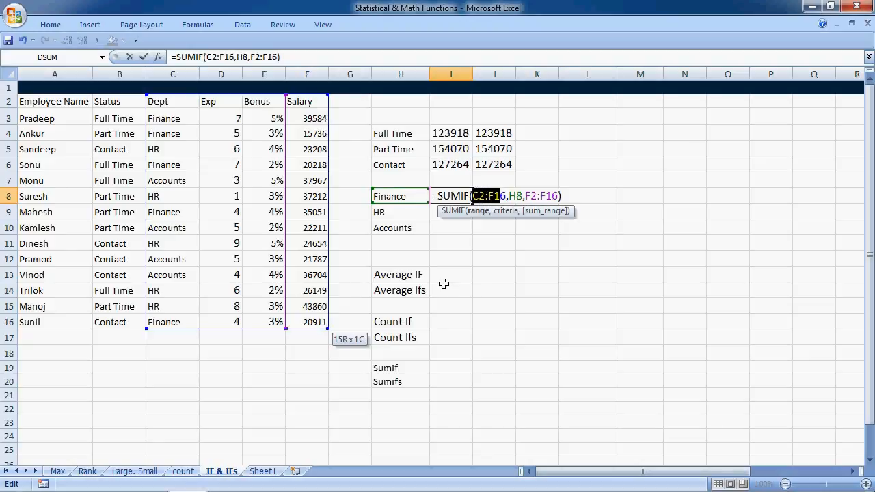
key(F4)
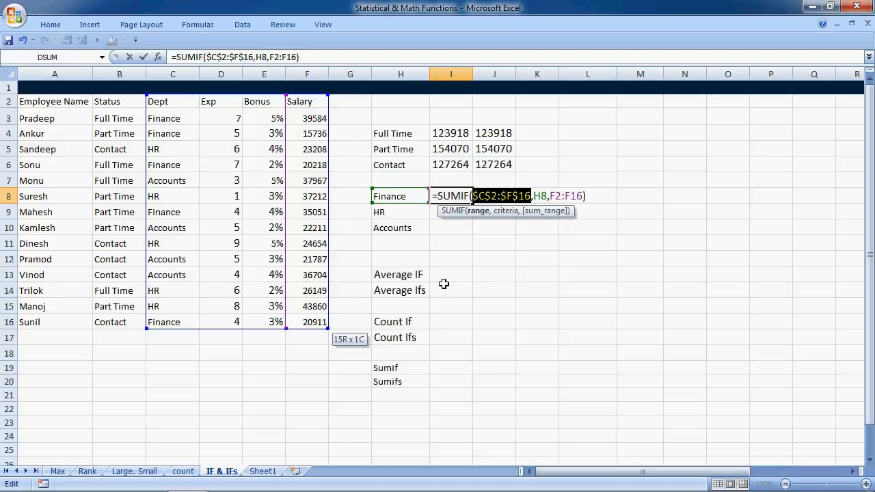
Make the sum range of the I8 formula absolute as $F$2:$F$16 and commit the formula
key(Right)
key(Right)
key(Right)
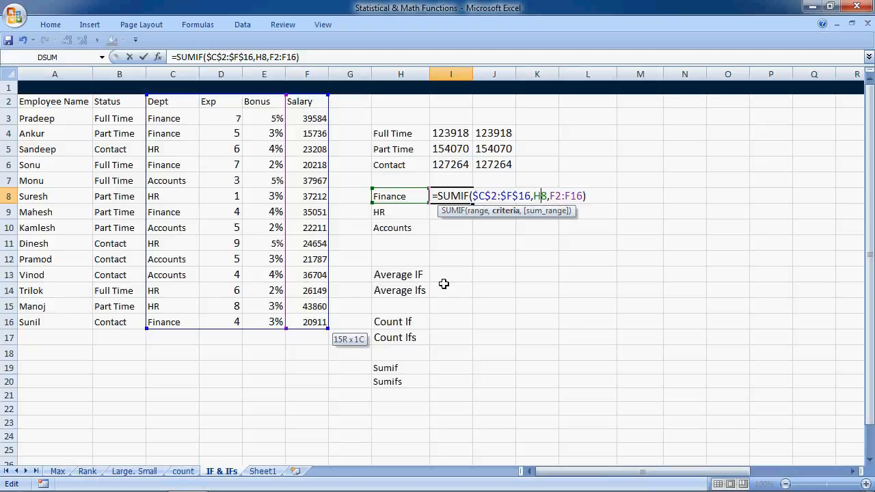
key(Right)
key(Right)
key(Right)
key(shift+Right)
key(shift+Right)
key(shift+Right)
key(shift+Right)
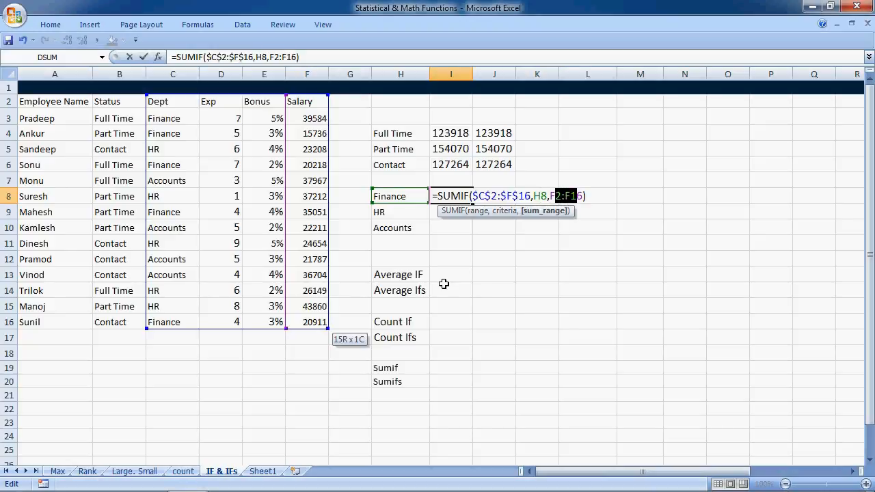
key(F4)
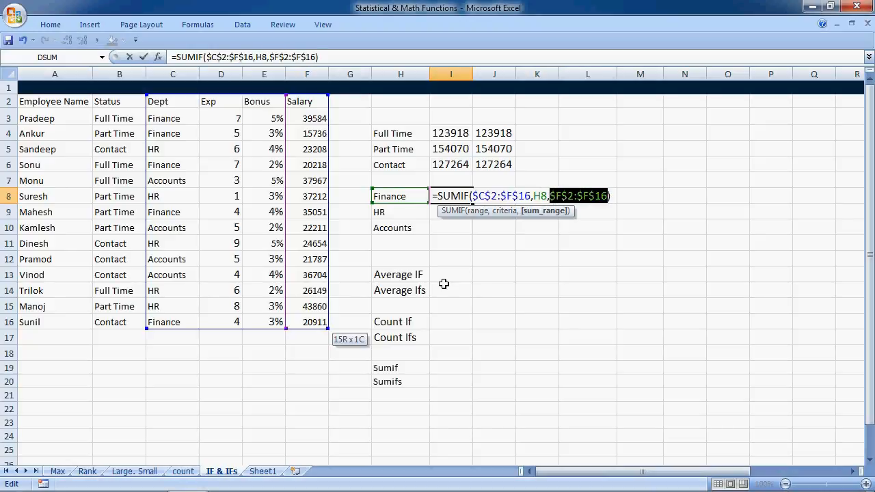
key(ctrl+Return)
Copy the SUMIF formula from I8 into I9:I10 for the HR and Accounts departments
key(ctrl+c)
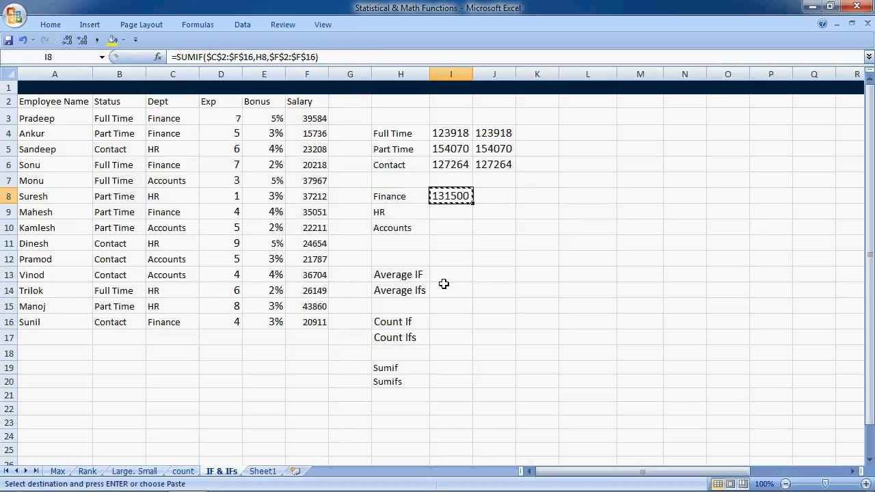
key(Down)
key(shift+Down)
key(Return)
Start a second Finance SUMIF formula in J8, using only the Dept column C2:C16 as the criteria range
key(Right)
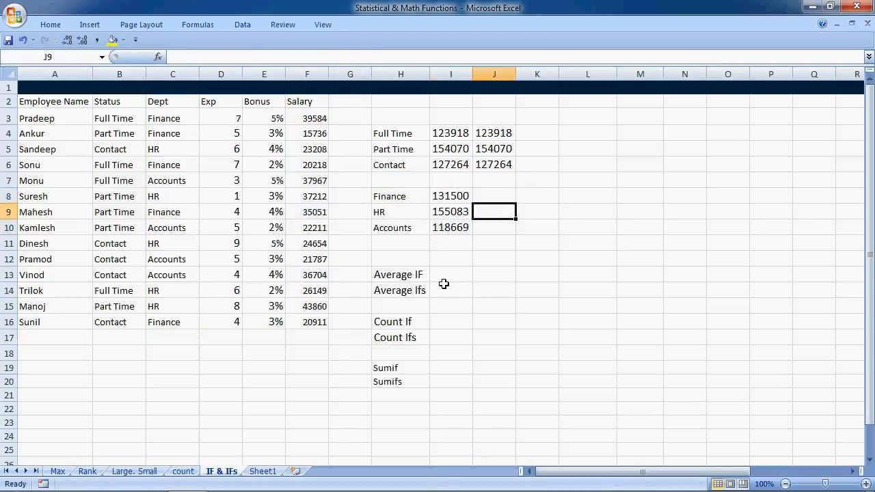
key(Up)
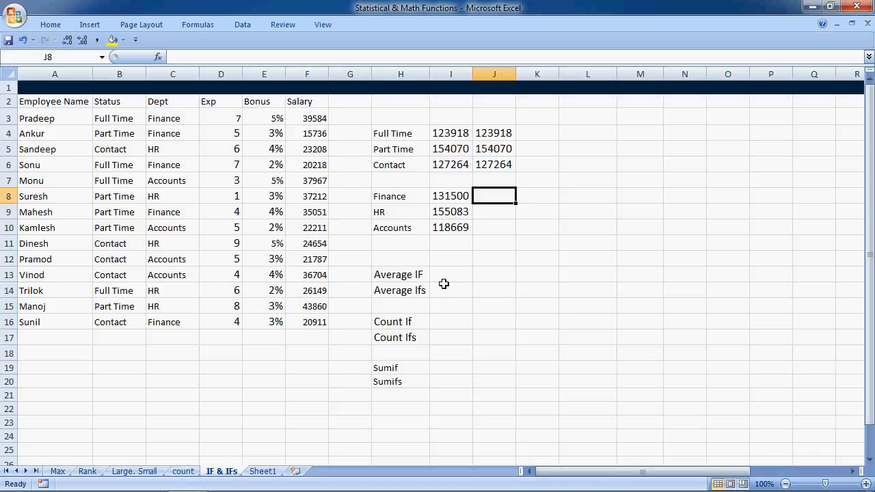
text(=sumif)
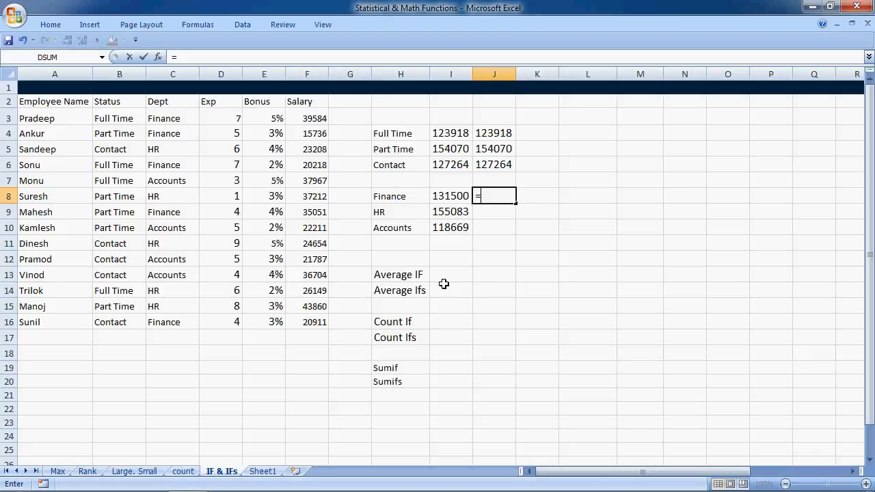
key(Tab)
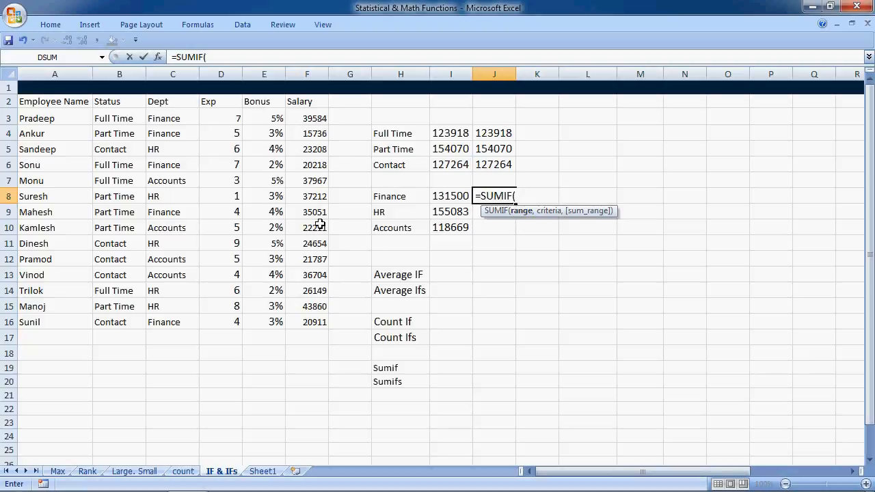
drag(157, 102, 166, 319)
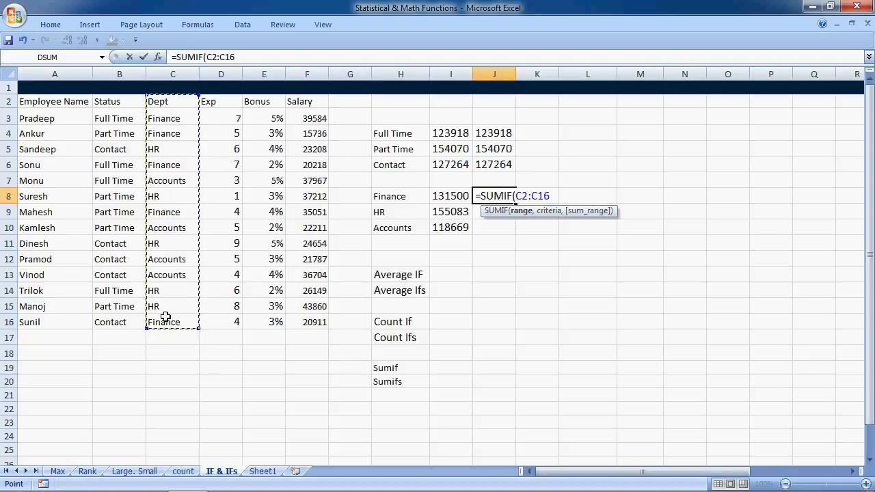
key(shift+Right)
key(shift+Right)
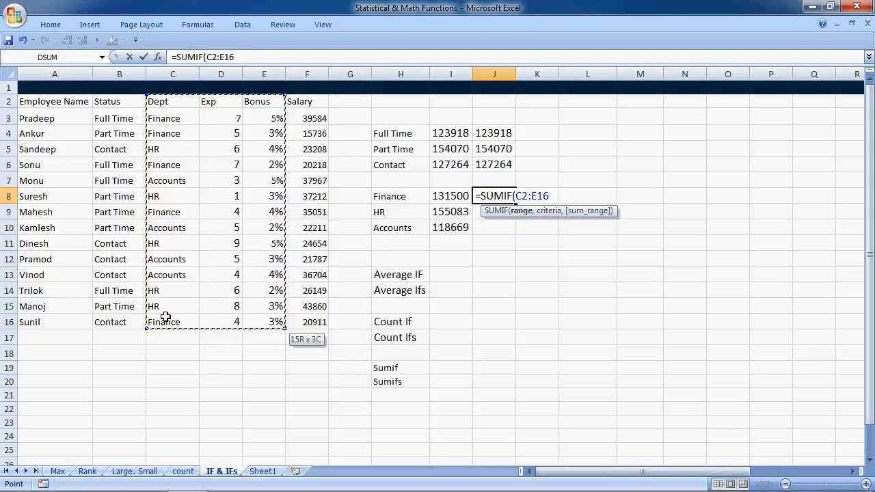
key(shift+Right)
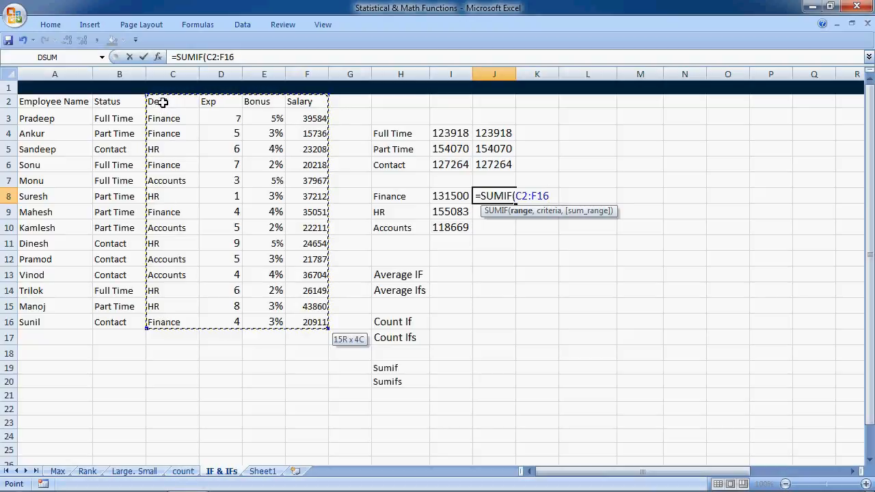
drag(164, 104, 173, 329)
text(,)
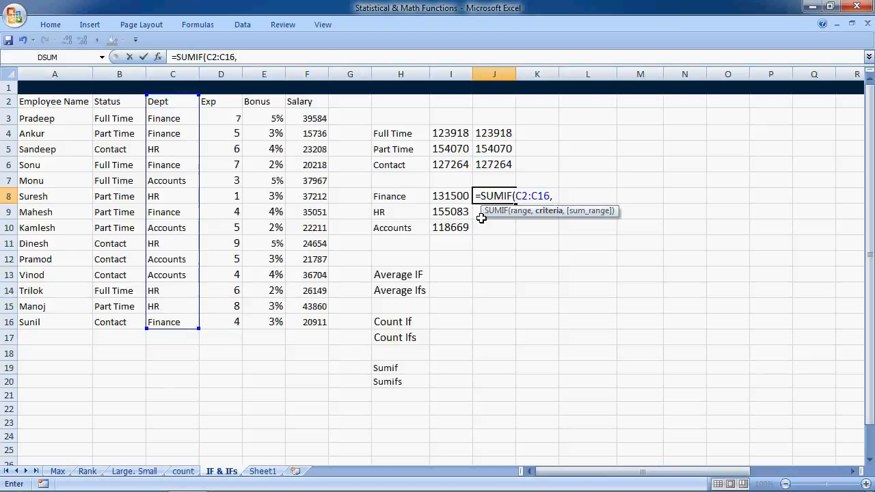
Complete the J8 SUMIF formula with H8 as the criteria and F2:F16 as the sum range
click(410, 196)
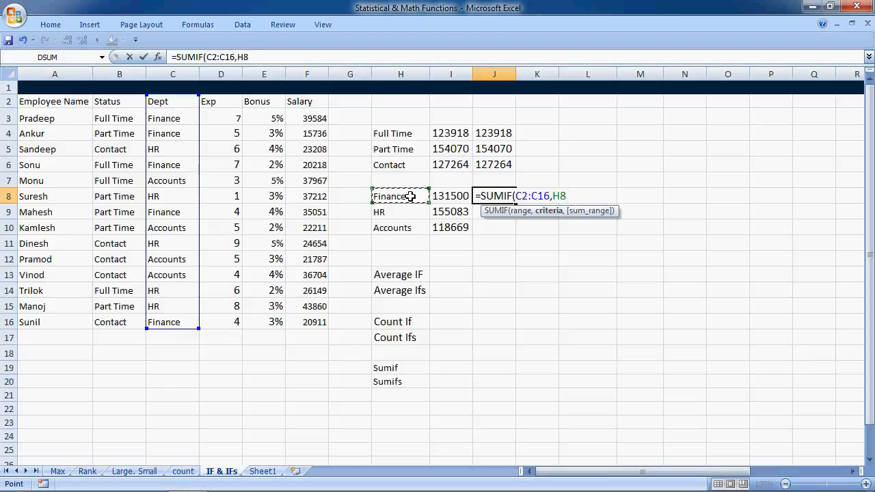
text(,)
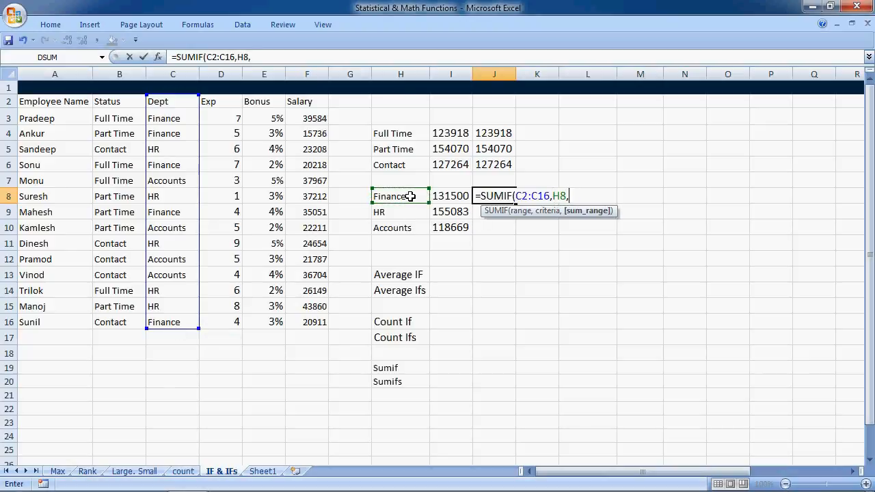
click(318, 101)
key(ctrl+shift+Down)
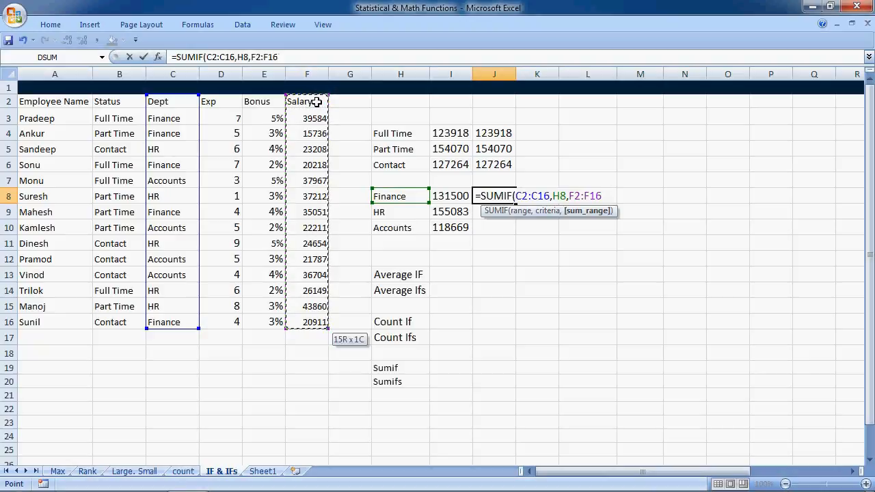
text())
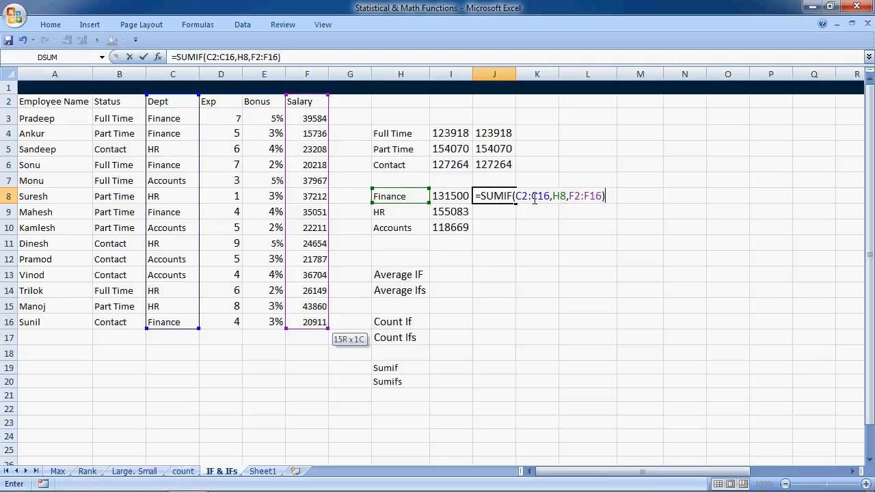
Make the criteria range of the J8 formula absolute as $C$2:$C$16
click(531, 195)
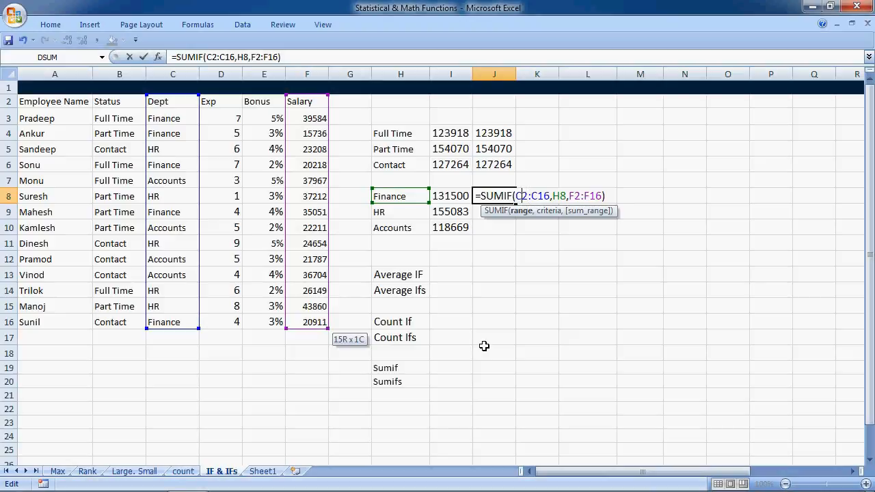
key(shift+Right)
key(shift+Right)
key(shift+Right)
key(shift+Right)
key(shift+Right)
key(shift+Right)
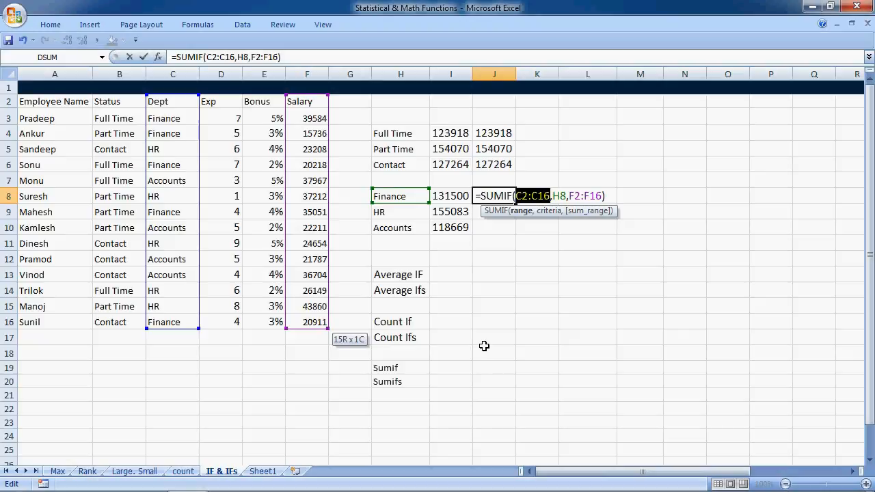
key(F4)
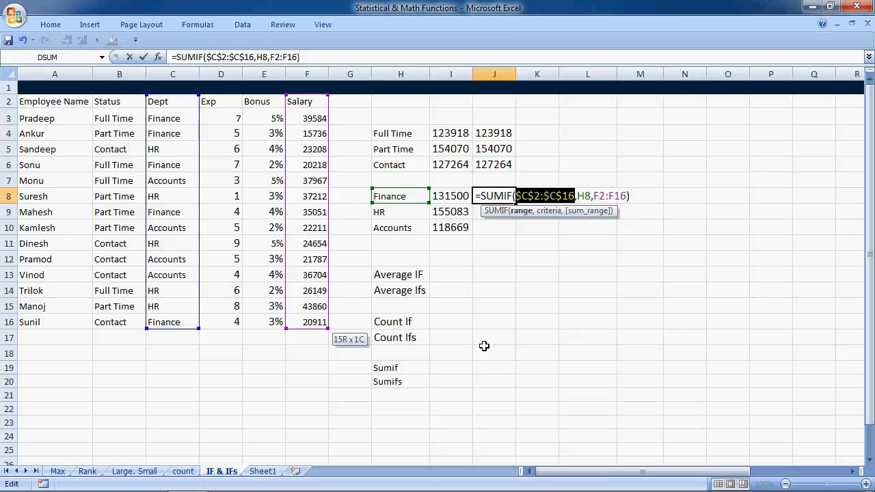
Make the sum range of the J8 formula absolute as $F$2:$F$16 and commit the formula
key(Right)
key(Right)
key(Right)
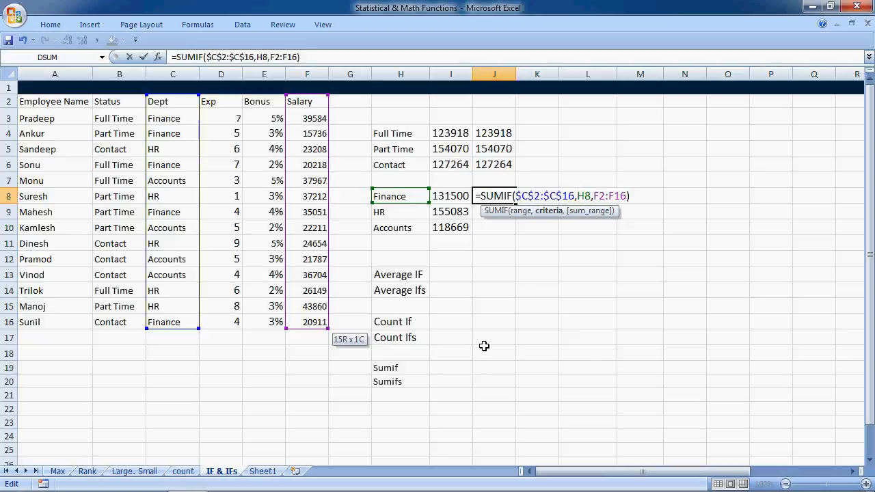
key(Right)
key(Right)
key(shift+Right)
key(shift+Right)
key(shift+Right)
key(shift+Right)
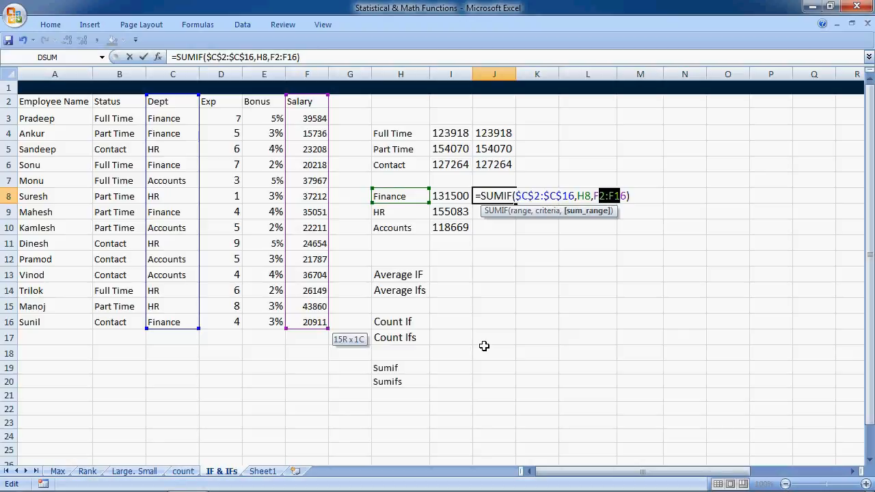
key(F4)
key(Return)
Copy the SUMIF formula from J8 into J9:J10 for the HR and Accounts departments
key(Up)
key(ctrl+c)
key(Down)
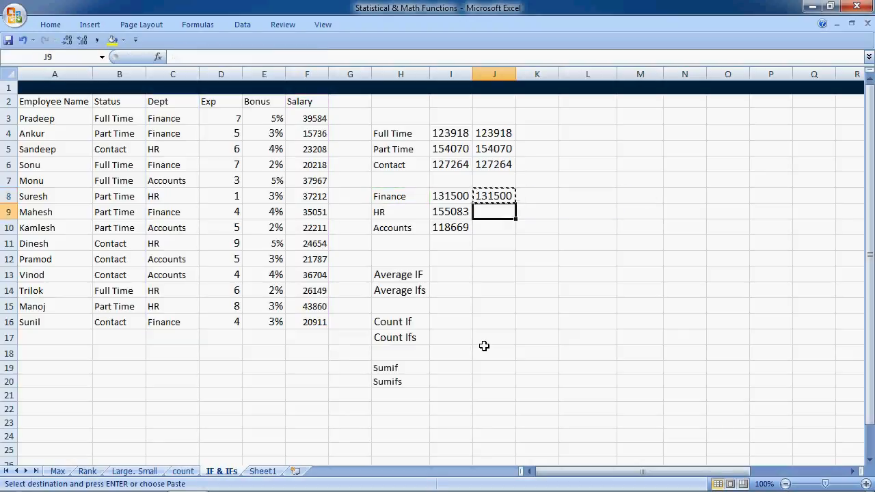
key(shift+Down)
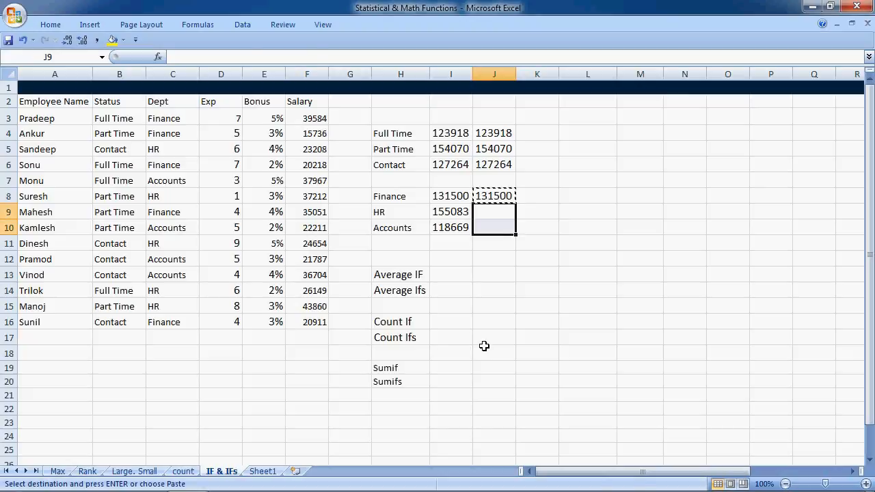